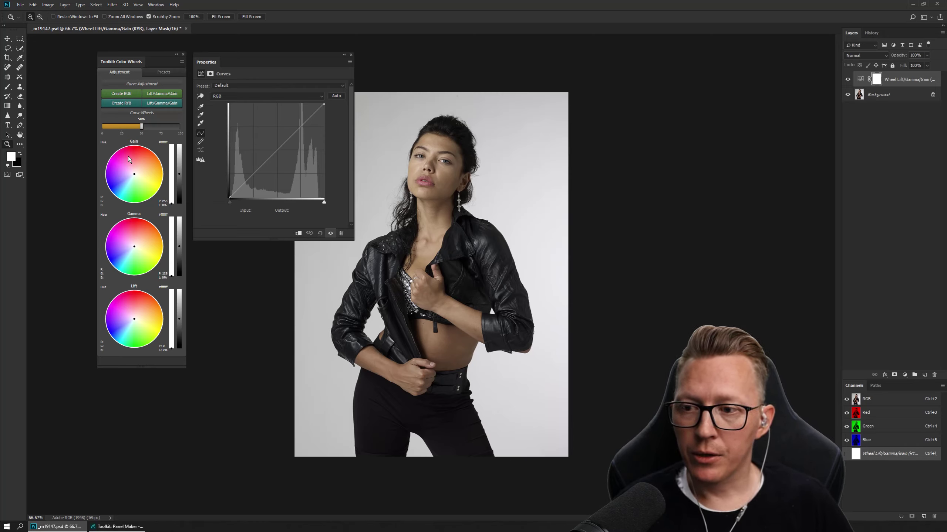
# Step: Try a green tint on the Gain wheel and undo the change
pyautogui.moveTo(128, 157); pyautogui.dragTo(140, 192)
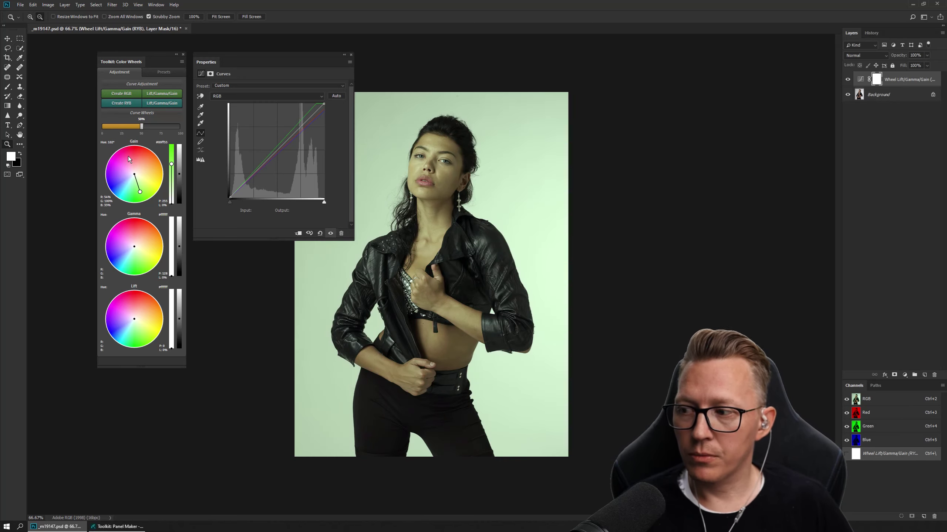
pyautogui.click(128, 157)
pyautogui.hotkey('ctrl', 'z')
pyautogui.hotkey('ctrl', 'z')
pyautogui.hotkey('ctrl', 'z')
pyautogui.hotkey('ctrl', 'z')
pyautogui.hotkey('ctrl', 'z')
pyautogui.hotkey('ctrl', 'z')
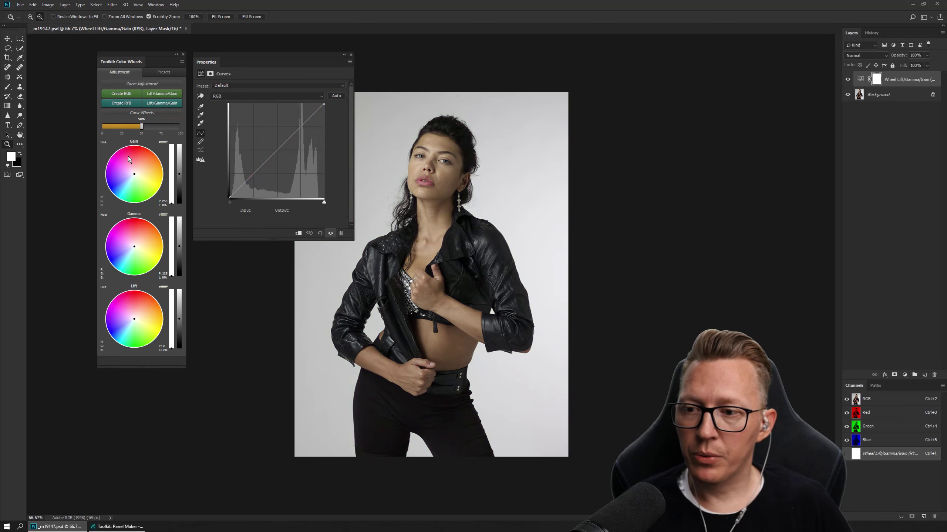
# Step: Try yellow tints on the Gain wheel and undo them back to the neutral curve
pyautogui.click(147, 184)
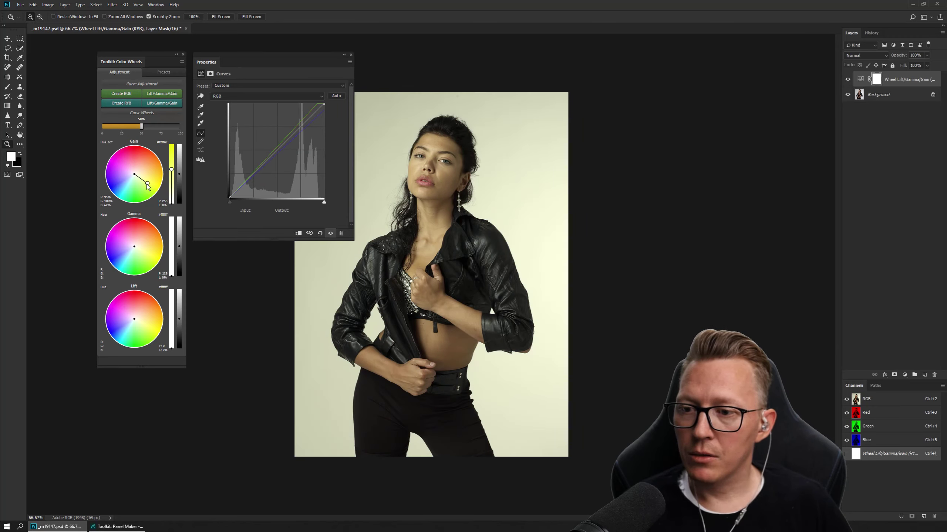
pyautogui.hotkey('ctrl', 'z')
pyautogui.click(121, 162)
pyautogui.moveTo(122, 162); pyautogui.dragTo(149, 181)
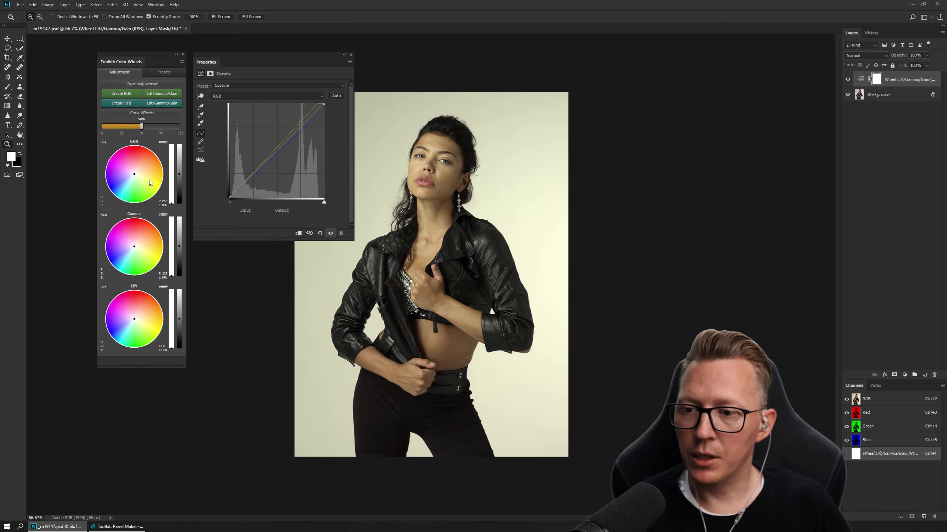
pyautogui.hotkey('ctrl', 'z')
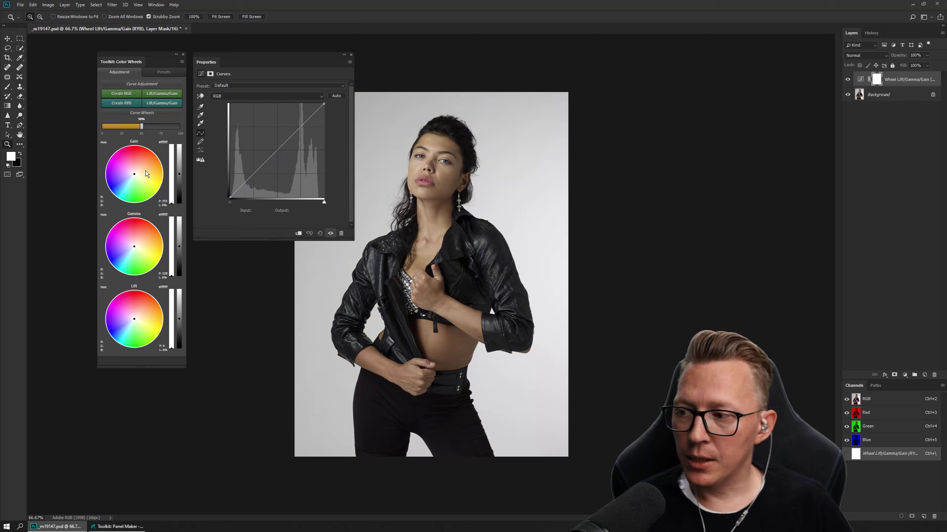
# Step: Experiment with tints on the Gain wheel, settling on orange, and tint the Lift wheel blue
pyautogui.moveTo(146, 172)
pyautogui.mouseDown()
pyautogui.moveTo(135, 184)
pyautogui.moveTo(122, 172)
pyautogui.moveTo(136, 160)
pyautogui.moveTo(146, 167)
pyautogui.moveTo(152, 177)
pyautogui.moveTo(141, 191)
pyautogui.moveTo(151, 168)
pyautogui.mouseUp()
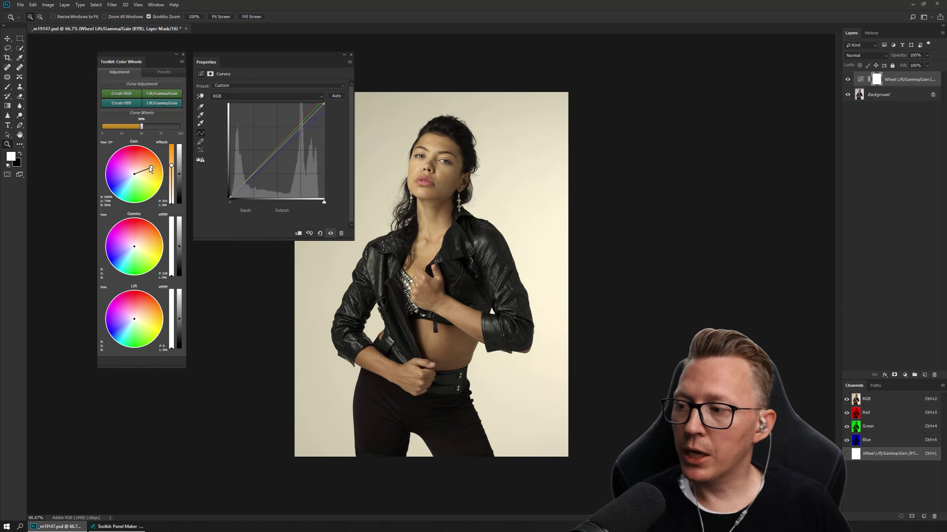
pyautogui.moveTo(143, 157); pyautogui.dragTo(120, 178)
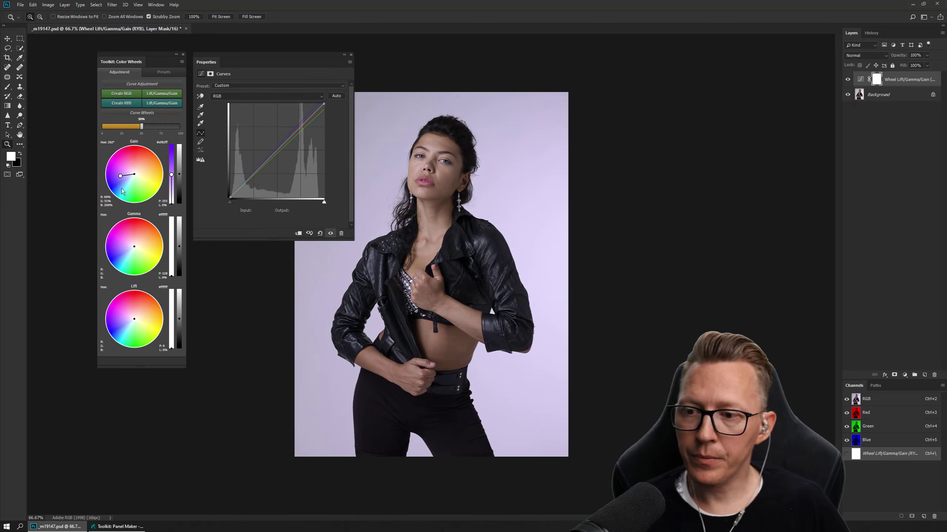
pyautogui.moveTo(125, 329); pyautogui.dragTo(116, 331)
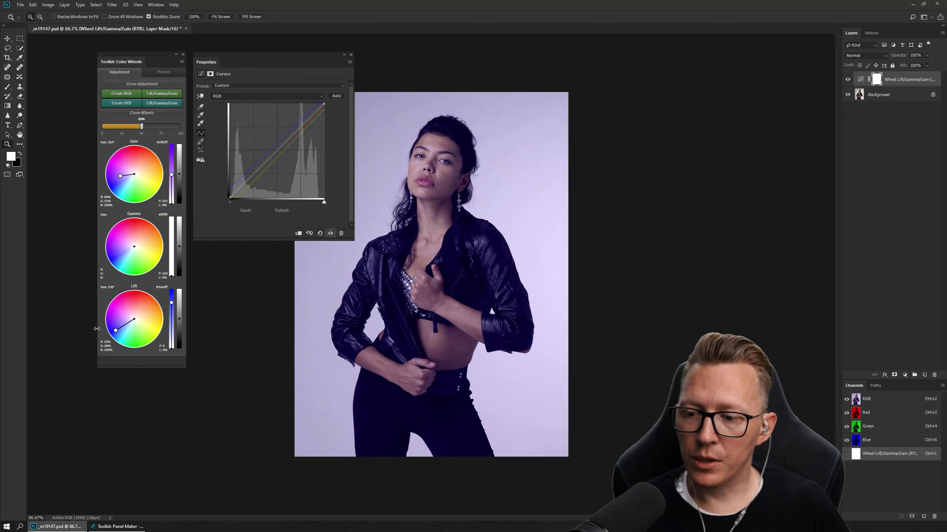
pyautogui.moveTo(159, 187); pyautogui.dragTo(149, 164)
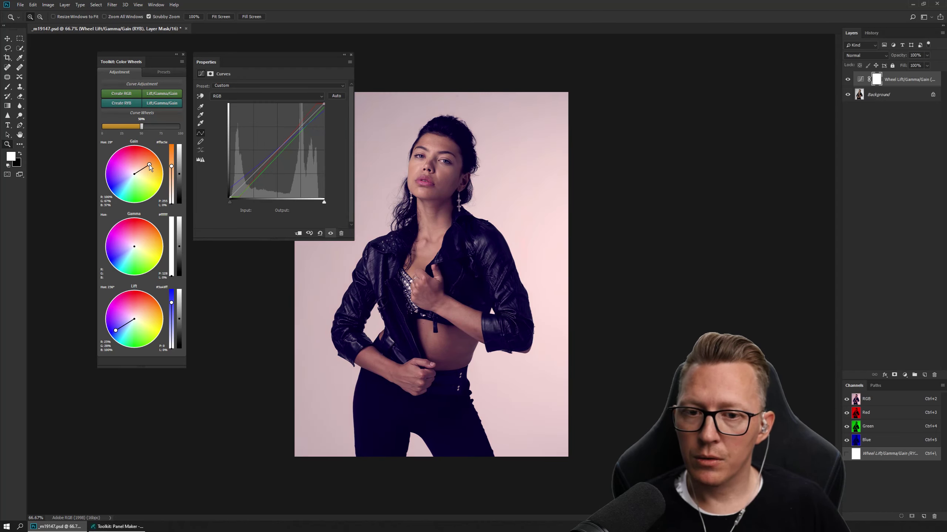
# Step: Give the Gamma wheel a very faint red tint and strengthen the blue of the Lift wheel
pyautogui.moveTo(135, 246); pyautogui.dragTo(131, 275)
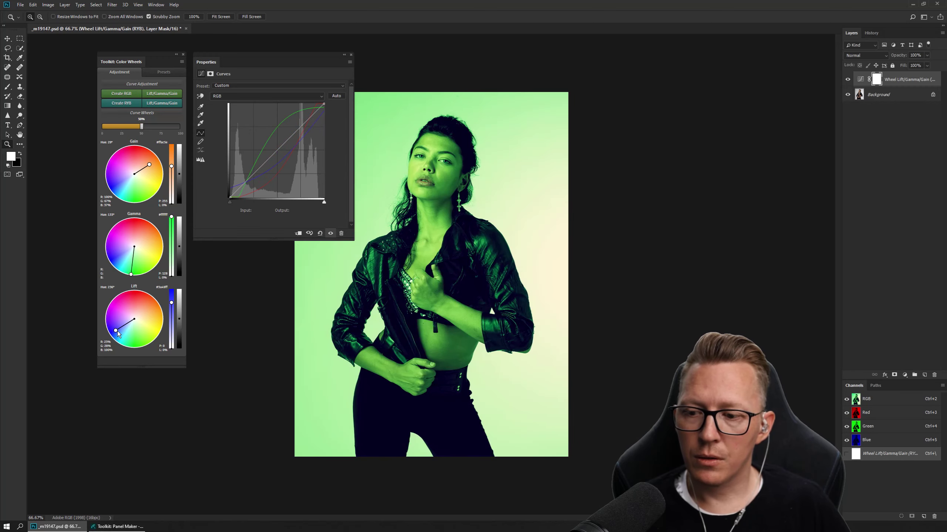
pyautogui.click(136, 242)
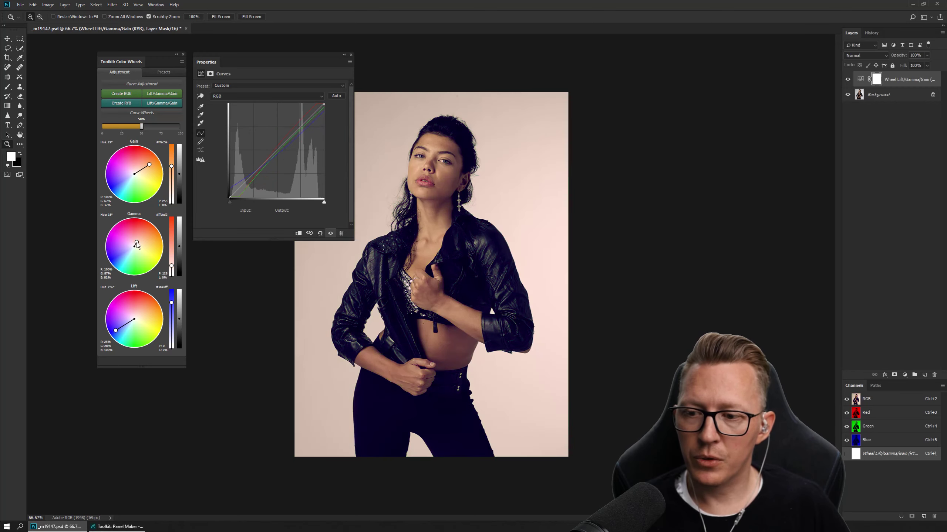
pyautogui.moveTo(116, 330); pyautogui.dragTo(113, 334)
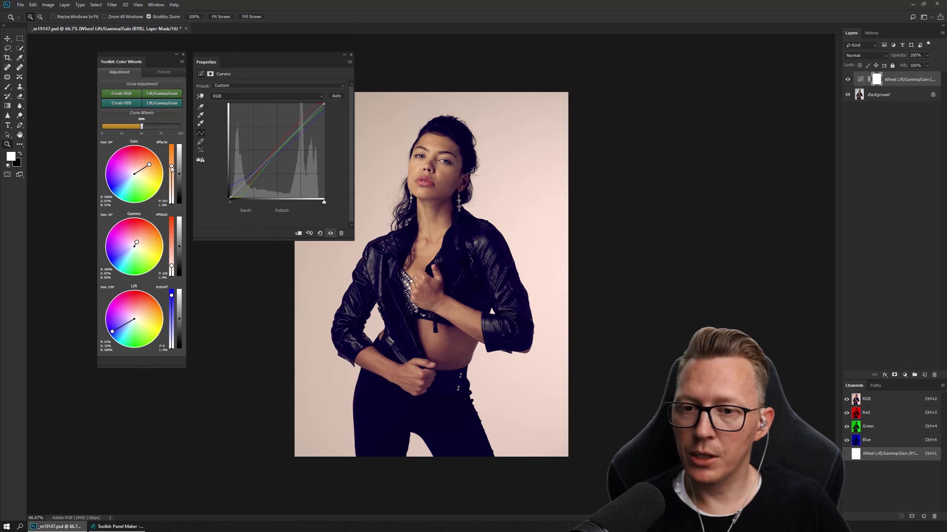
pyautogui.moveTo(171, 266); pyautogui.dragTo(171, 273)
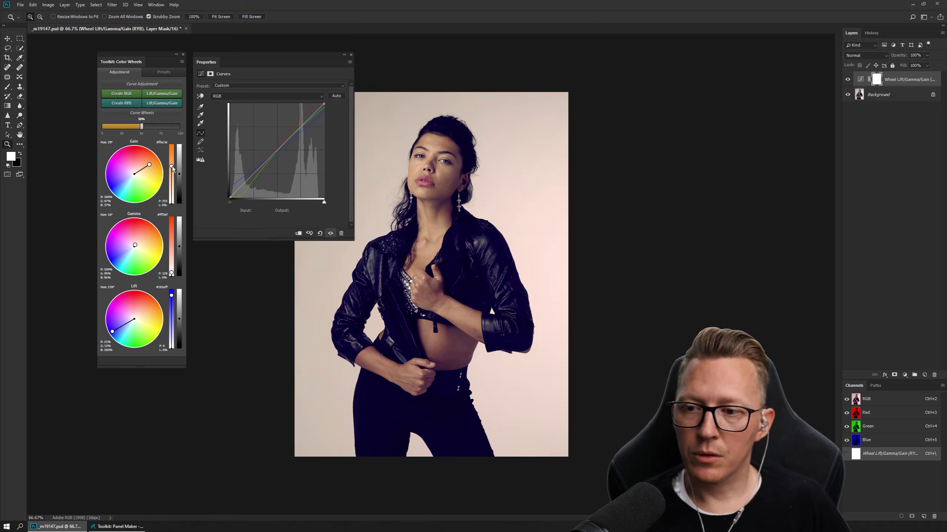
# Step: Fine-tune the Gain orange and Lift blue saturation, and set the overall curve wheel strength to 48%
pyautogui.moveTo(172, 163); pyautogui.dragTo(173, 157)
pyautogui.moveTo(172, 295); pyautogui.dragTo(171, 289)
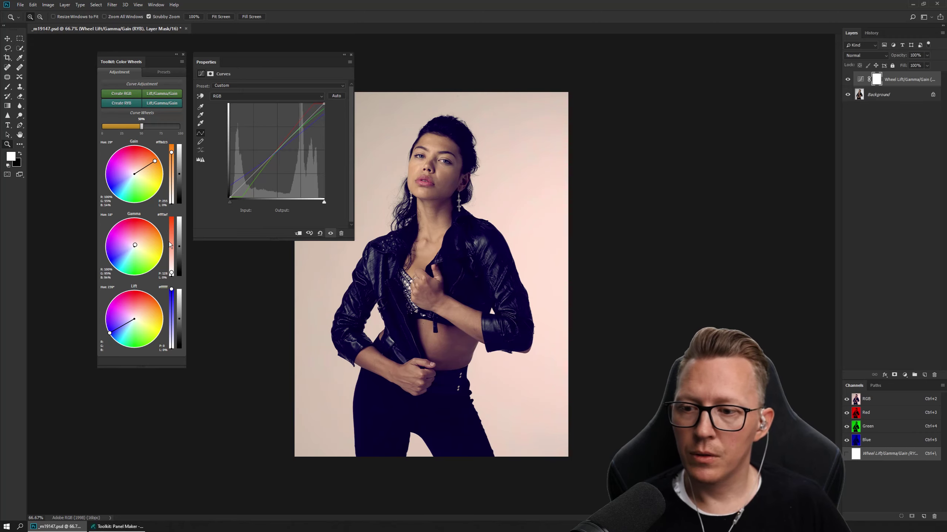
pyautogui.moveTo(172, 155)
pyautogui.mouseDown()
pyautogui.moveTo(146, 126)
pyautogui.moveTo(172, 152)
pyautogui.mouseUp()
pyautogui.click(172, 296)
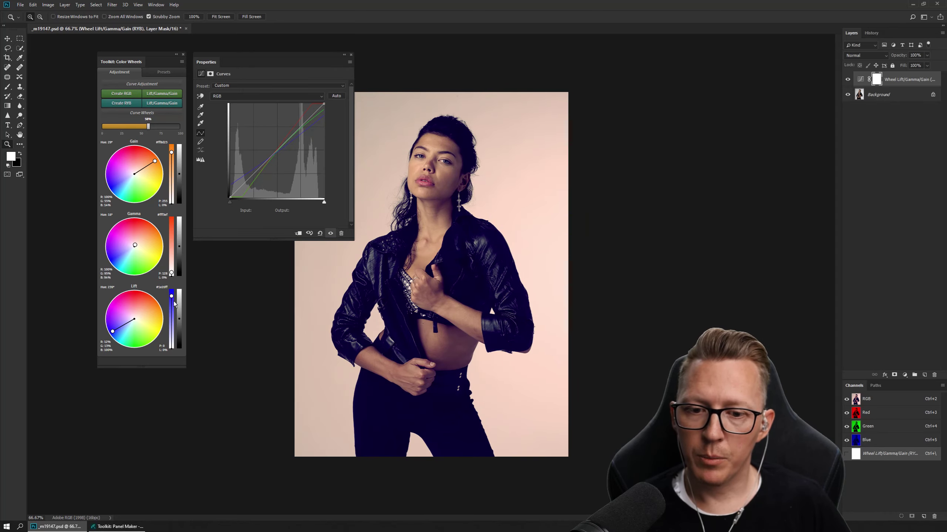
pyautogui.click(171, 163)
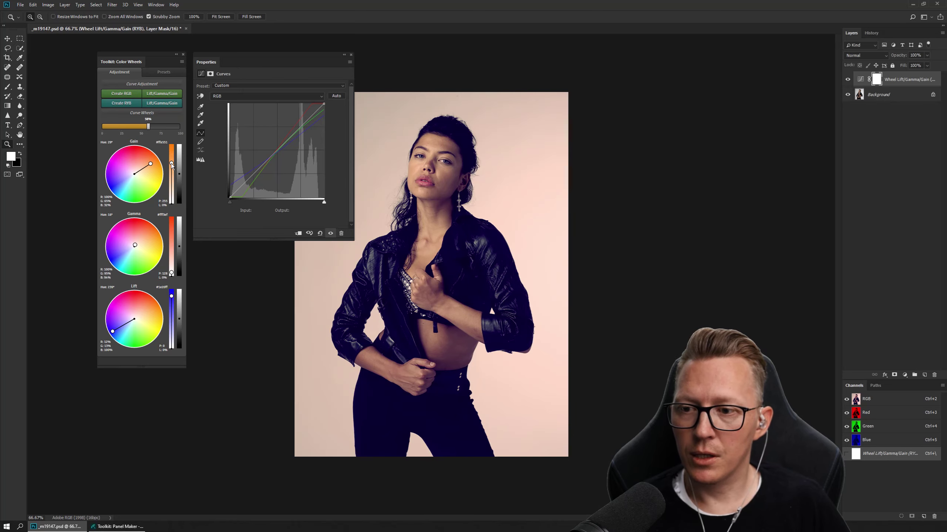
pyautogui.click(139, 127)
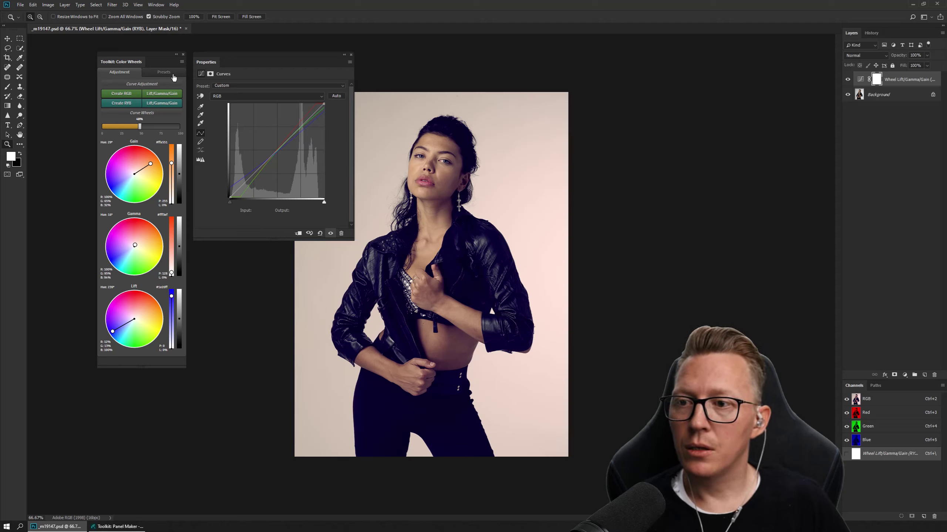
# Step: Set the color wheels to medium size and try the Color Wheels panel in narrow and wide layouts
pyautogui.click(182, 62)
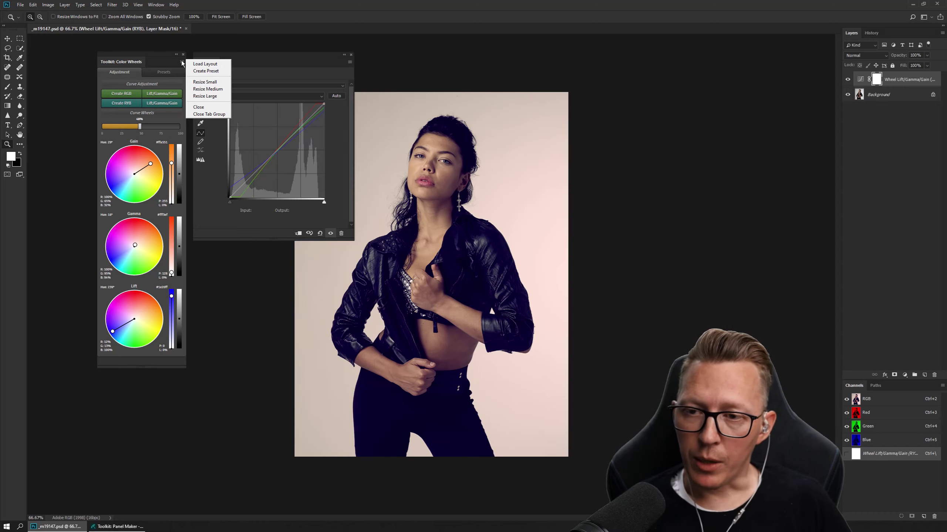
pyautogui.click(209, 89)
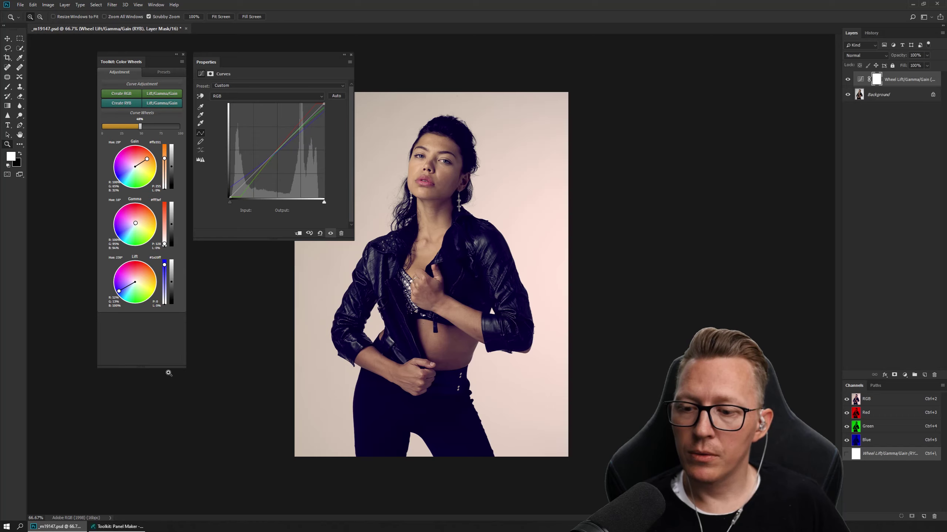
pyautogui.moveTo(189, 367); pyautogui.dragTo(184, 323)
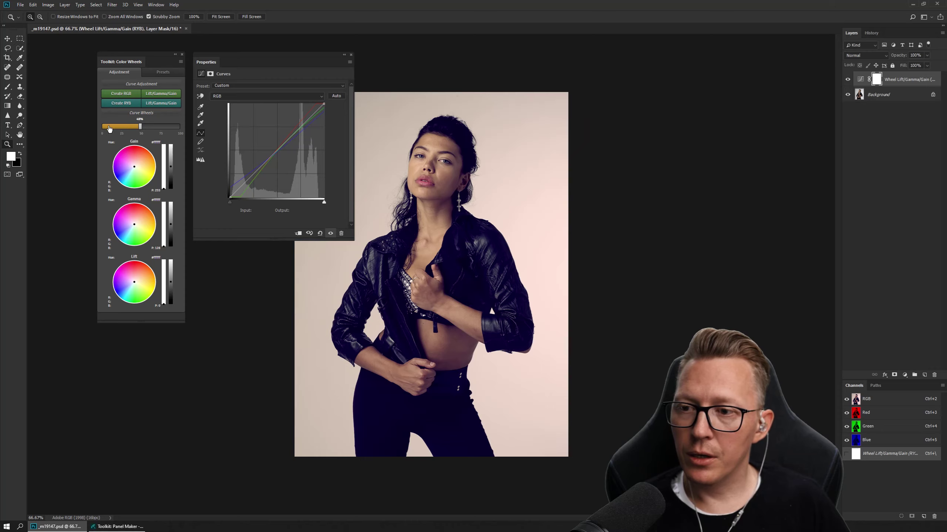
pyautogui.moveTo(180, 323)
pyautogui.mouseDown()
pyautogui.moveTo(429, 335)
pyautogui.moveTo(510, 325)
pyautogui.mouseUp()
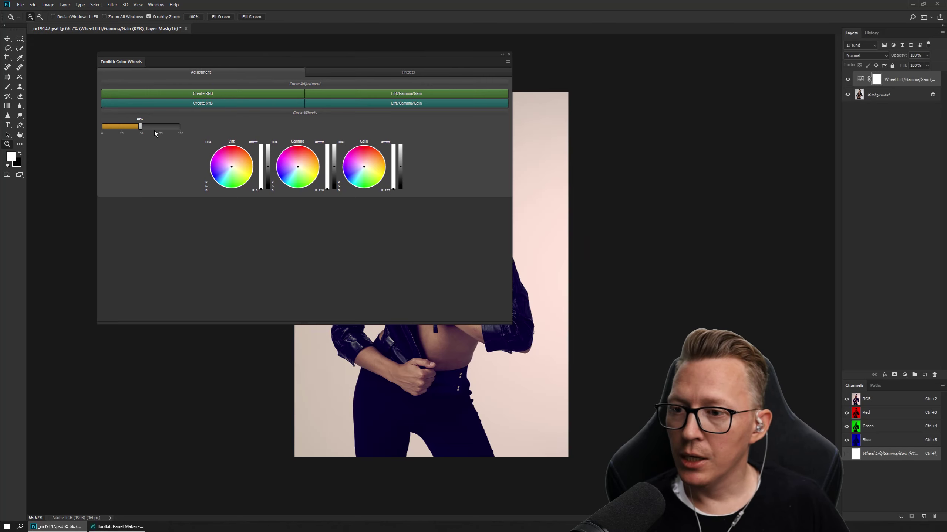
pyautogui.moveTo(510, 324); pyautogui.dragTo(185, 321)
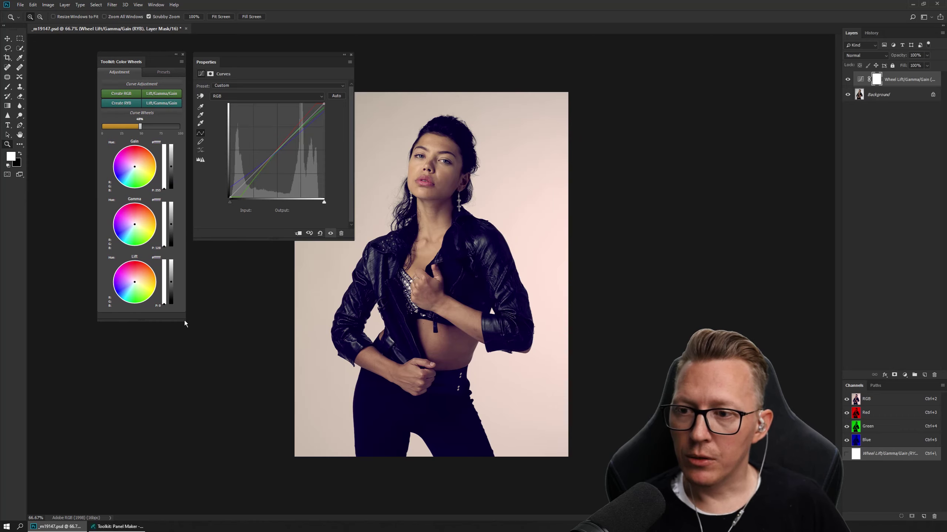
# Step: Set the color wheels to large size and enlarge the panel to fit all three wheels
pyautogui.click(182, 62)
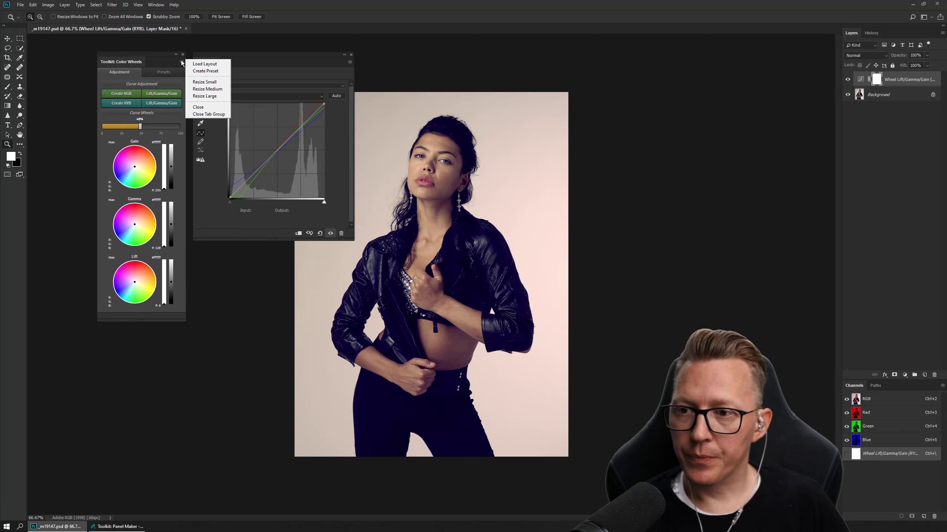
pyautogui.click(209, 96)
pyautogui.moveTo(185, 322); pyautogui.dragTo(235, 449)
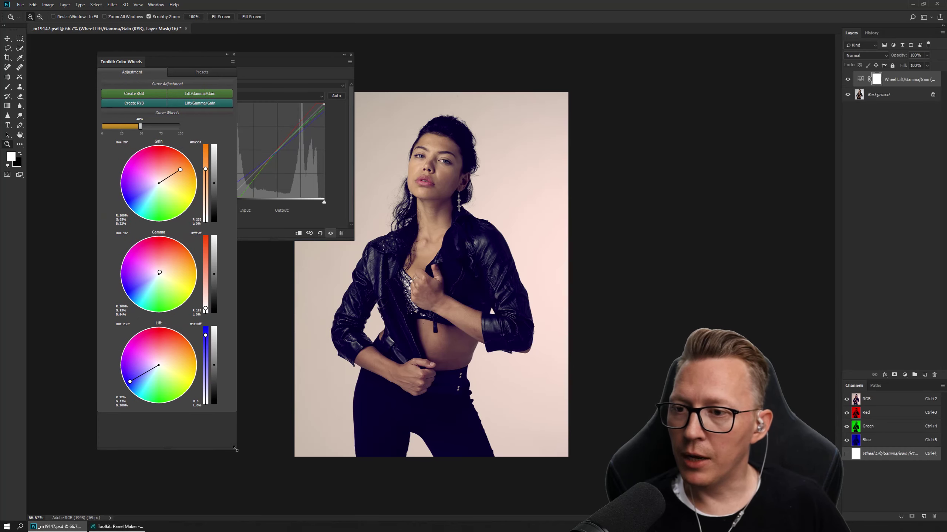
pyautogui.moveTo(236, 449); pyautogui.dragTo(233, 446)
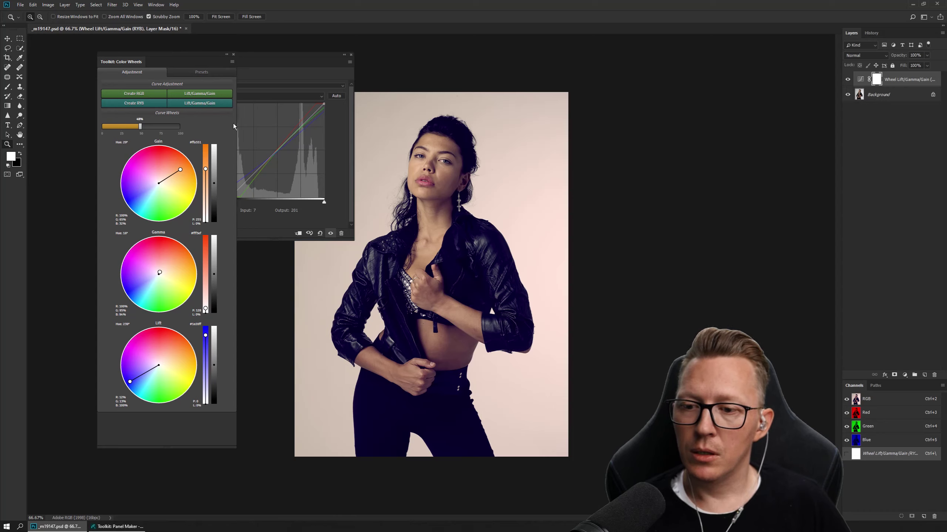
# Step: Create a preset from the current wheel settings, copy its whole preset string and close the prompt
pyautogui.click(232, 62)
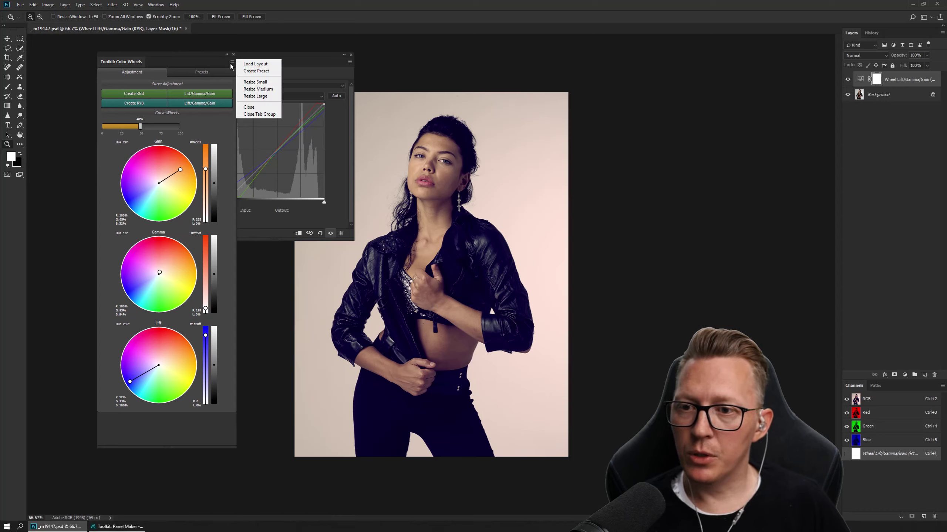
pyautogui.click(252, 72)
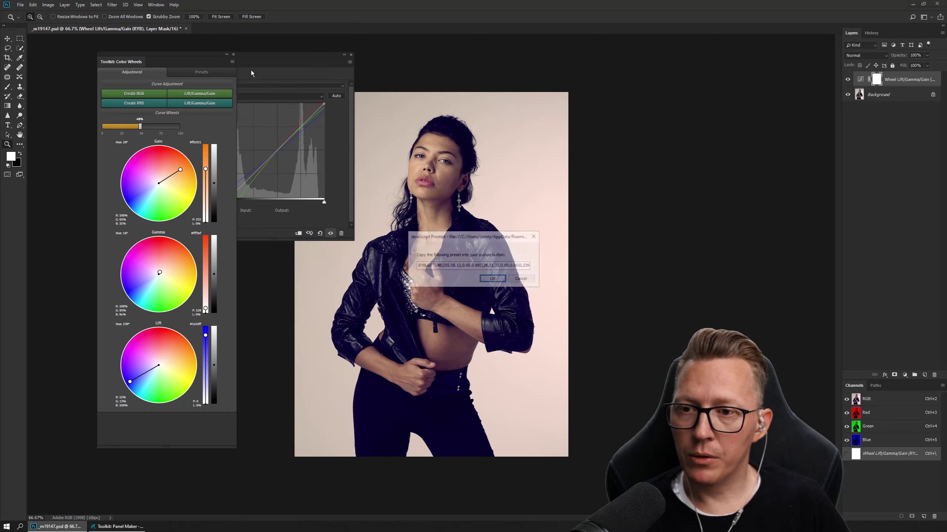
pyautogui.click(421, 267)
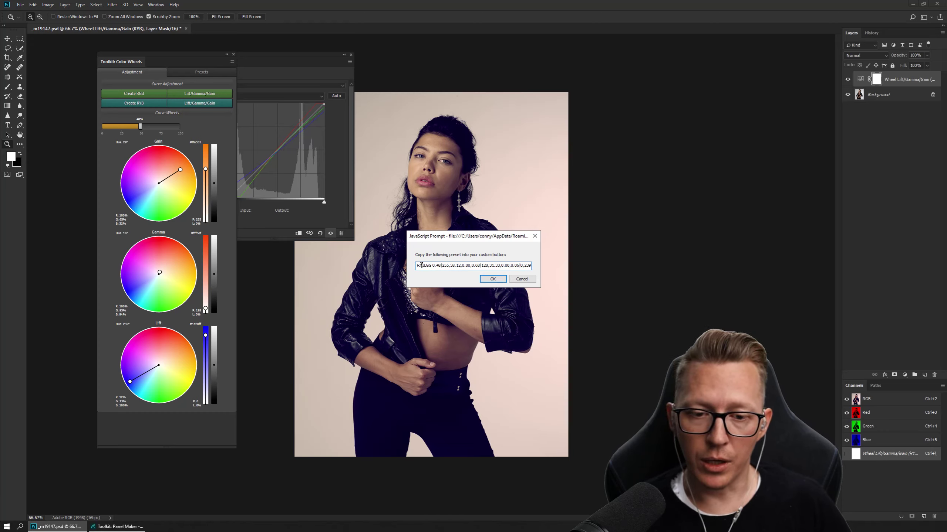
pyautogui.rightClick(422, 266)
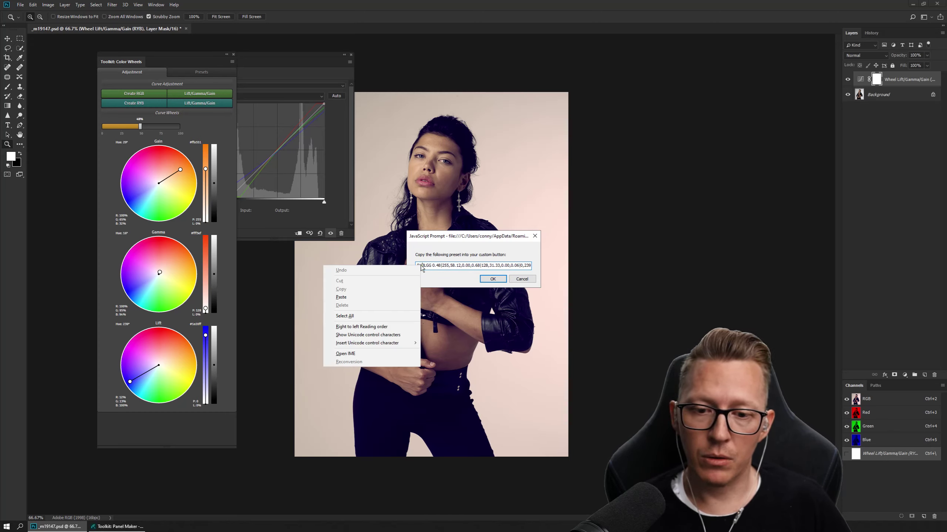
pyautogui.click(387, 319)
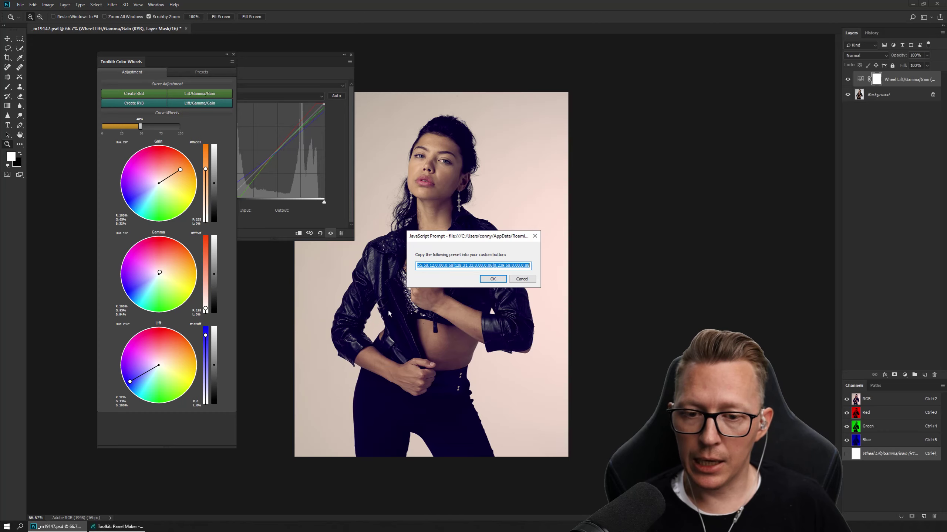
pyautogui.rightClick(444, 266)
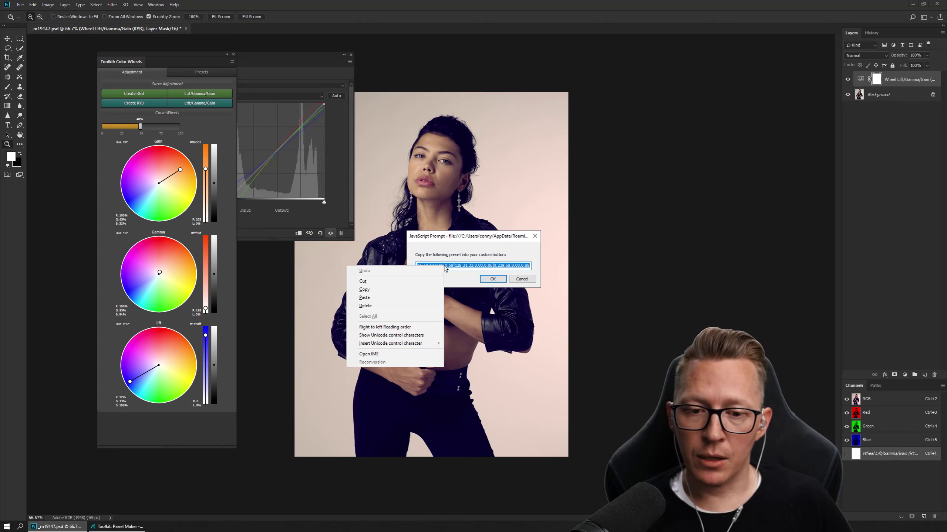
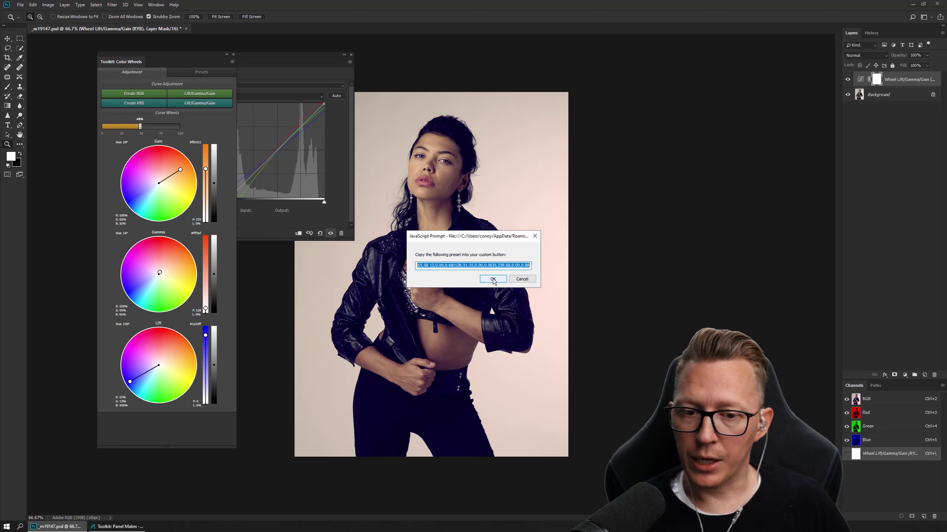
pyautogui.click(491, 279)
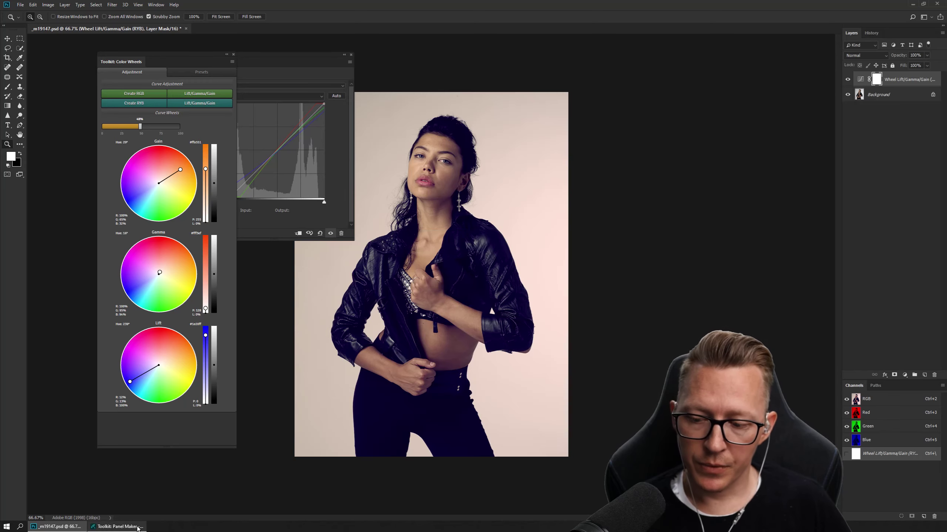
# Step: Switch to Toolkit Panel Maker and replace the Example 1 button's left-click options with the copied preset string
pyautogui.click(116, 526)
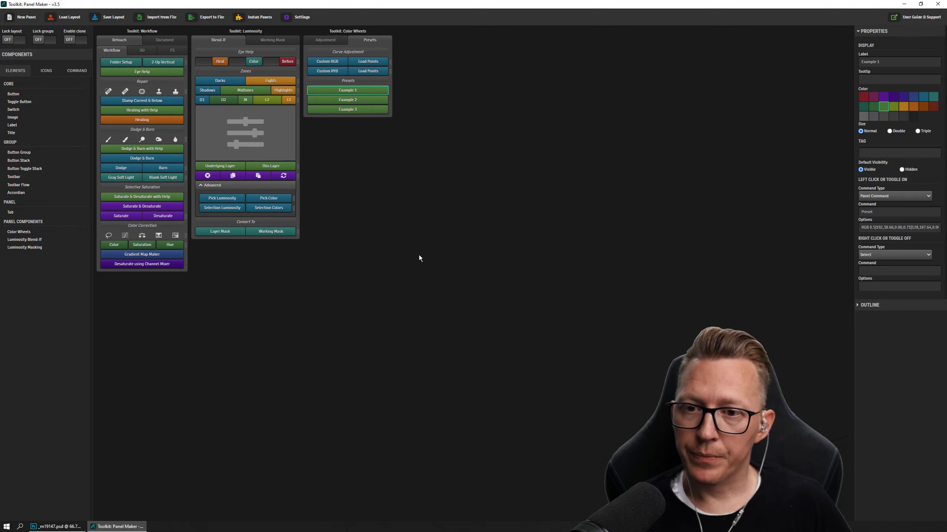
pyautogui.click(363, 91)
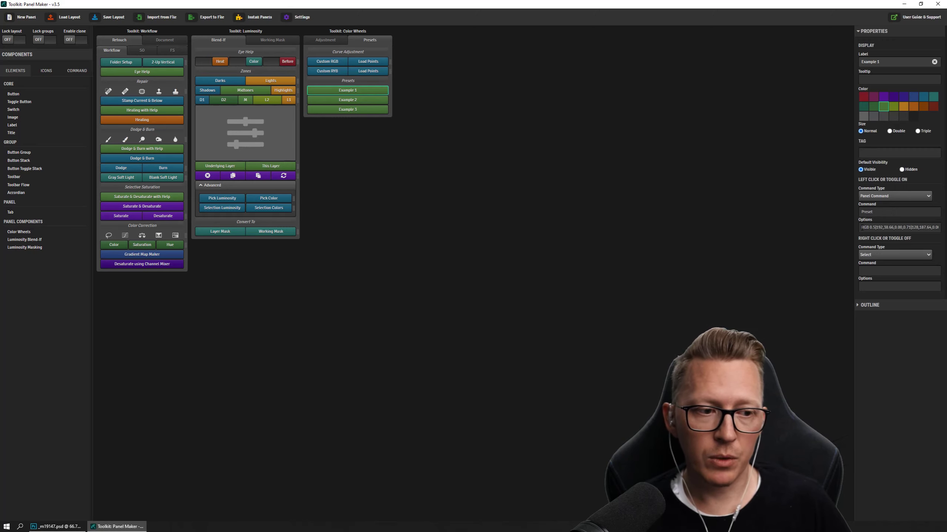
pyautogui.tripleClick(862, 228)
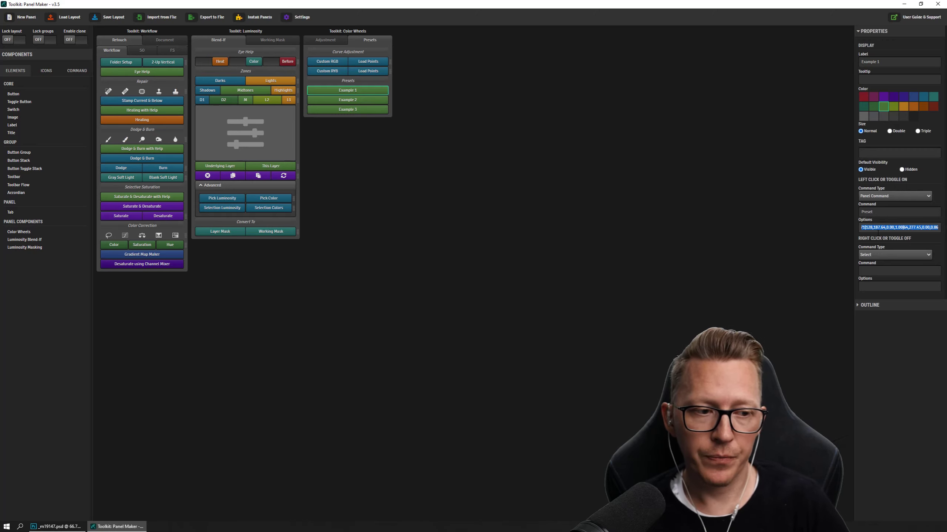
pyautogui.press('BackSpace')
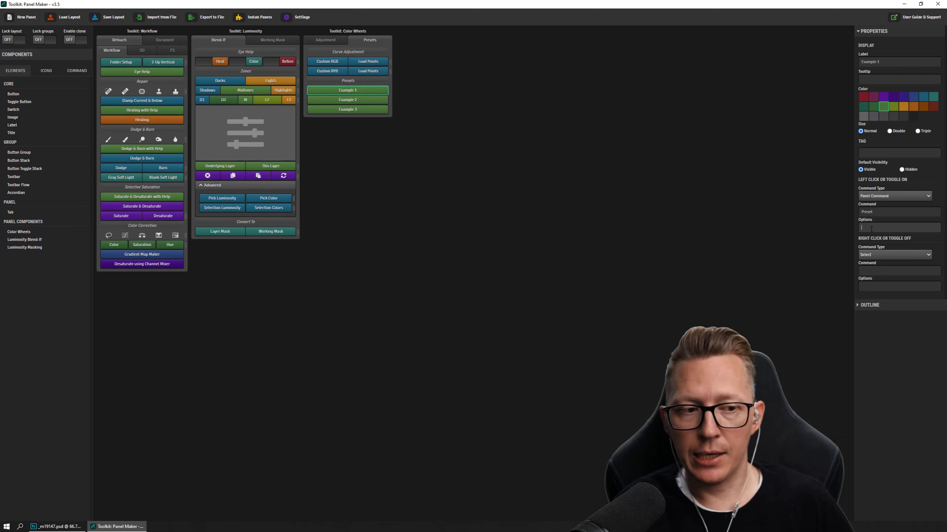
pyautogui.write('0.68|128,31.33,0.00,0.06|0,239.68,0.00,0.88')
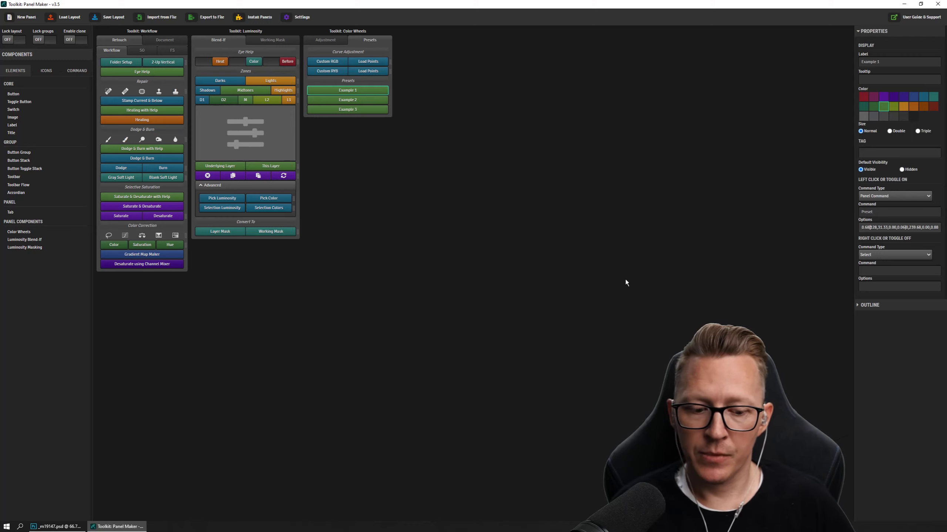
pyautogui.click(404, 152)
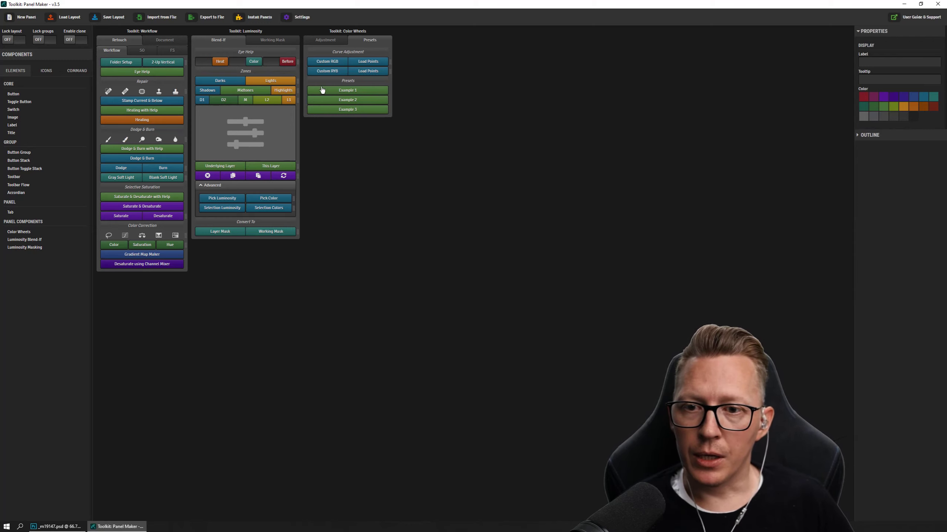
# Step: Review the Example 1 button's preset options string from beginning to end, and deselect the button
pyautogui.click(351, 91)
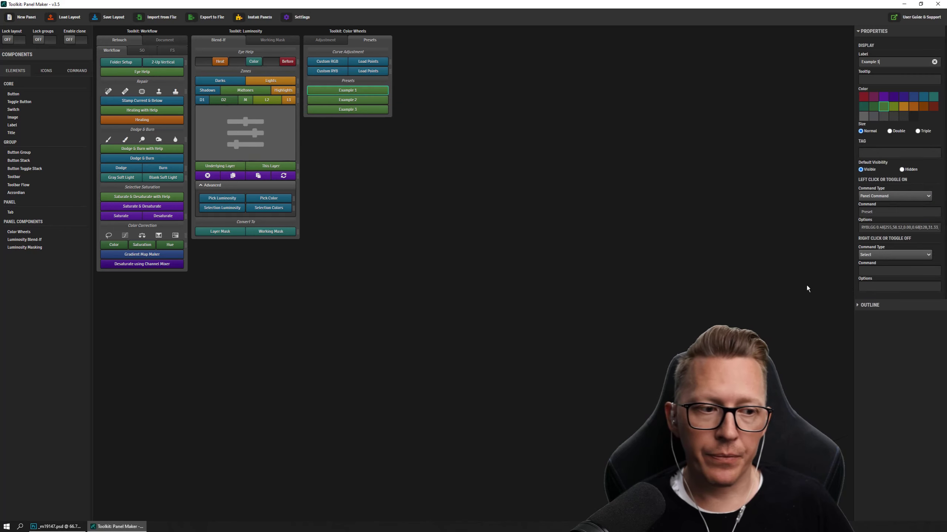
pyautogui.click(878, 227)
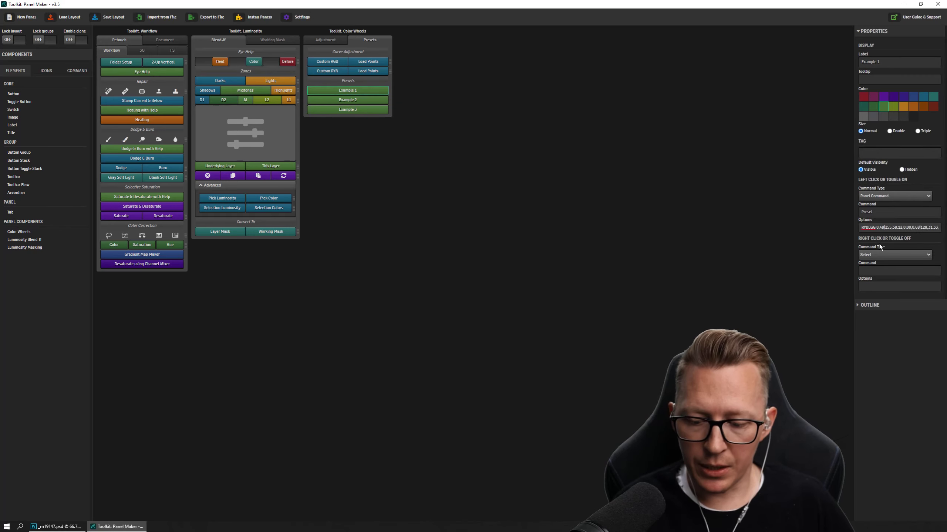
pyautogui.hotkey('ctrl', 'a')
pyautogui.press('End')
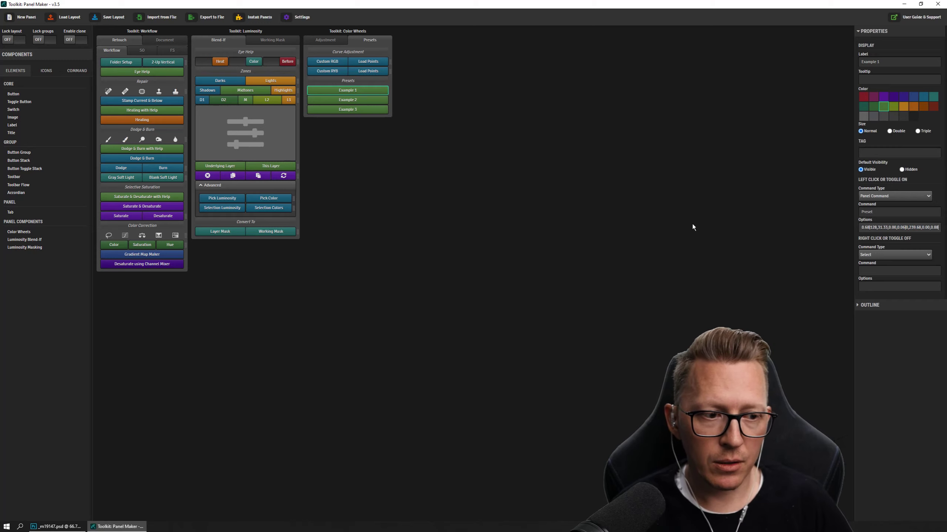
pyautogui.click(672, 220)
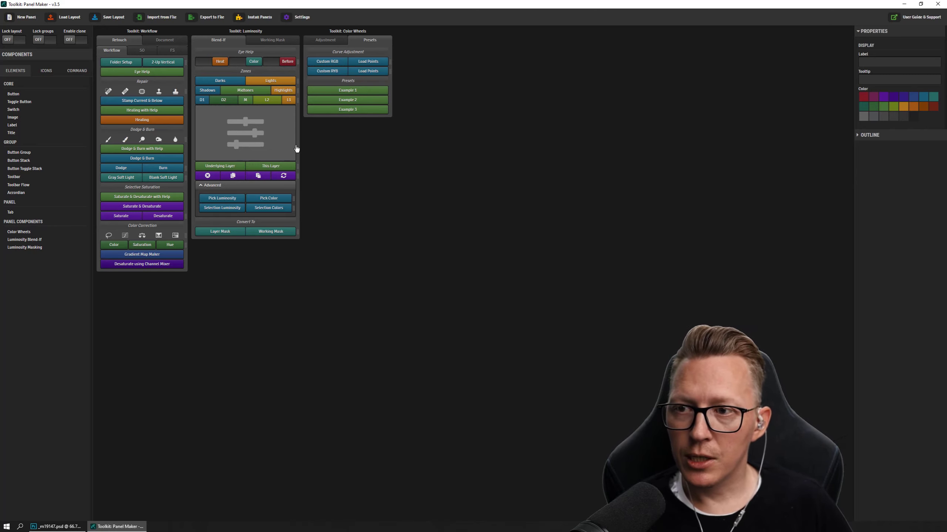
# Step: Save the panel layout, switch to Photoshop and load the saved layout into the Color Wheels panel
pyautogui.click(113, 18)
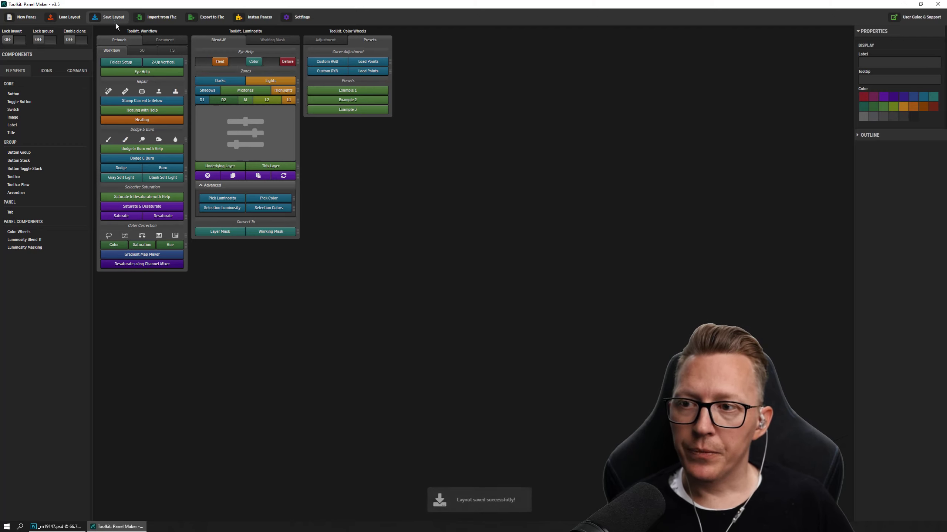
pyautogui.click(60, 526)
pyautogui.click(232, 62)
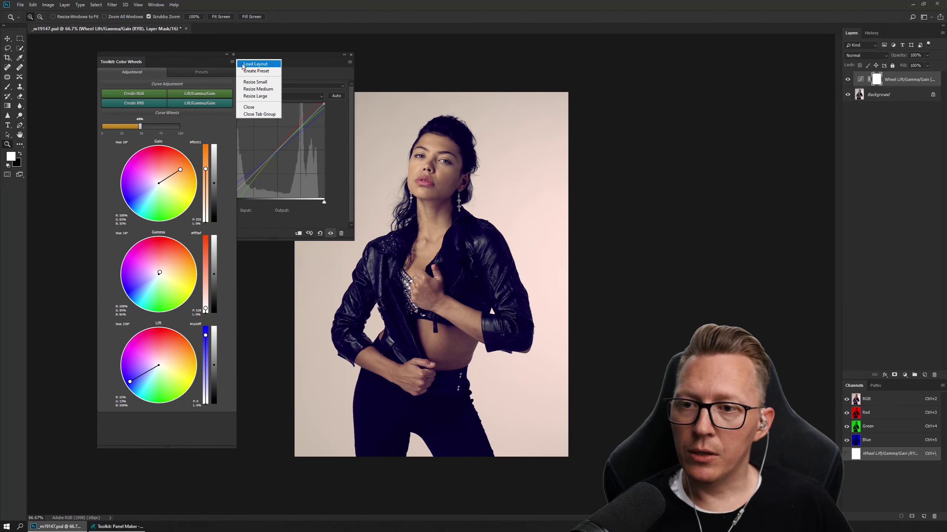
pyautogui.click(255, 81)
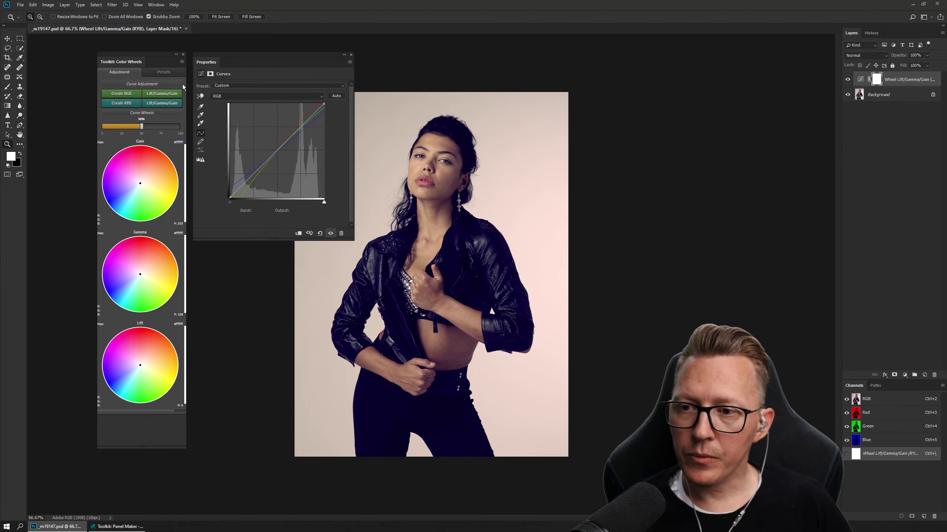
# Step: Set the color wheels to medium size and shorten the Color Wheels panel to fit the three wheels
pyautogui.click(182, 62)
pyautogui.click(206, 89)
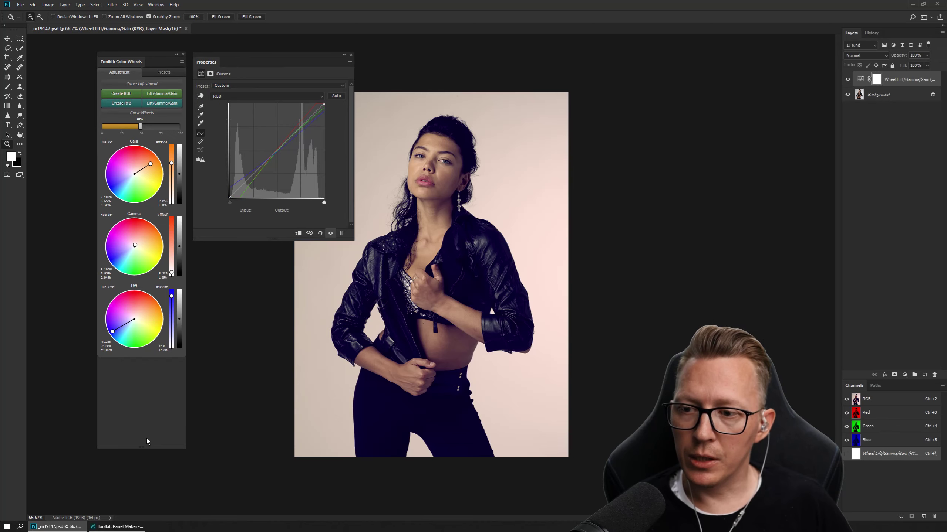
pyautogui.moveTo(146, 448); pyautogui.dragTo(145, 371)
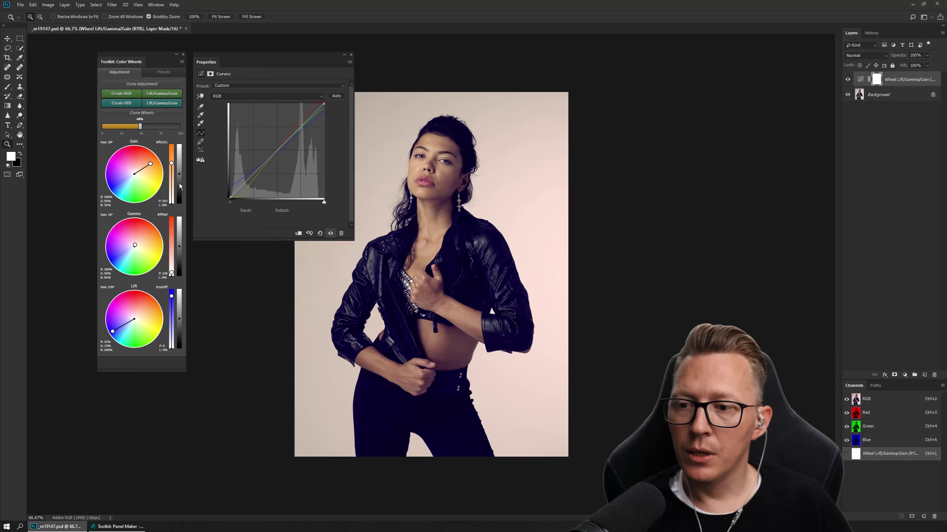
# Step: Delete the Lift/Gamma/Gain curve layer and apply the Example 1 preset to the ungraded portrait
pyautogui.click(163, 73)
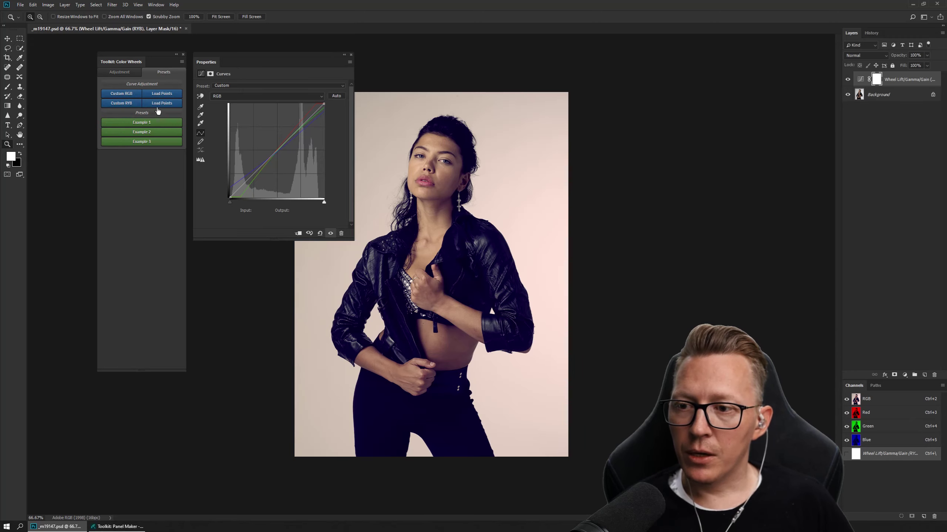
pyautogui.moveTo(905, 84); pyautogui.dragTo(933, 374)
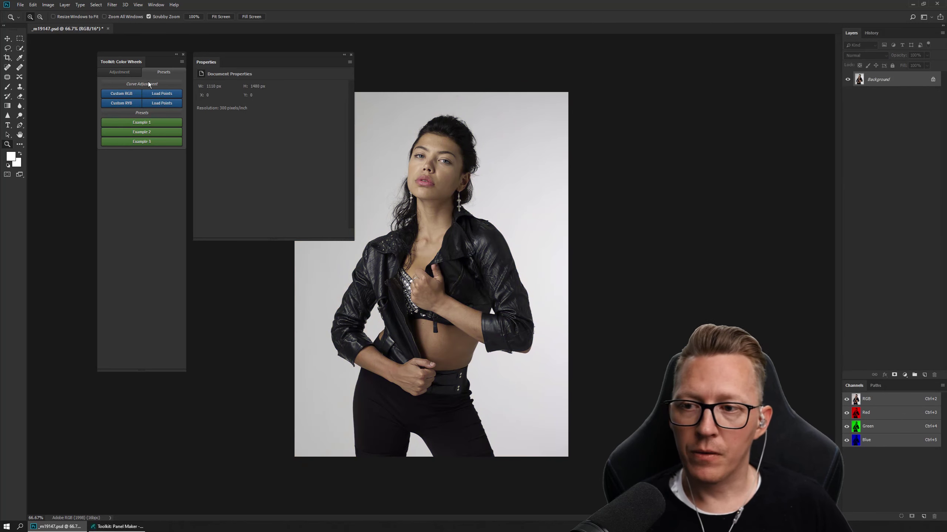
pyautogui.click(127, 74)
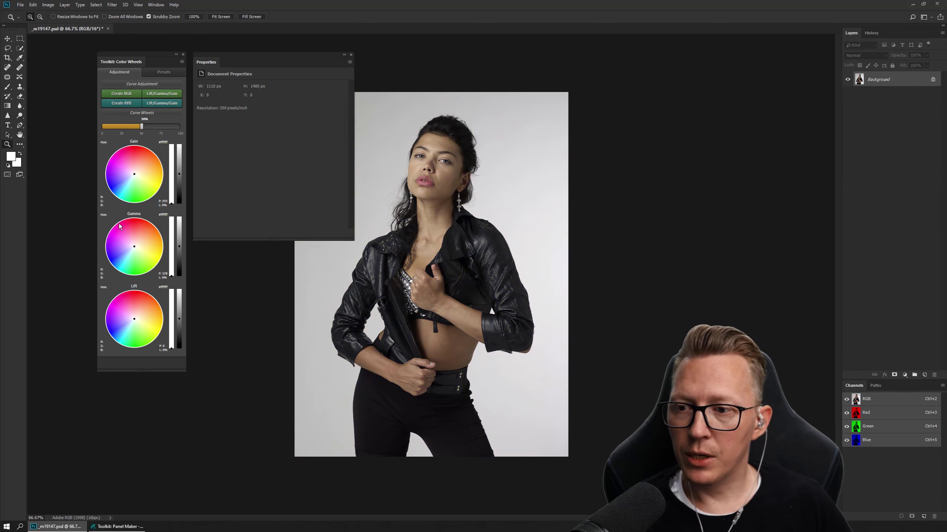
pyautogui.click(157, 74)
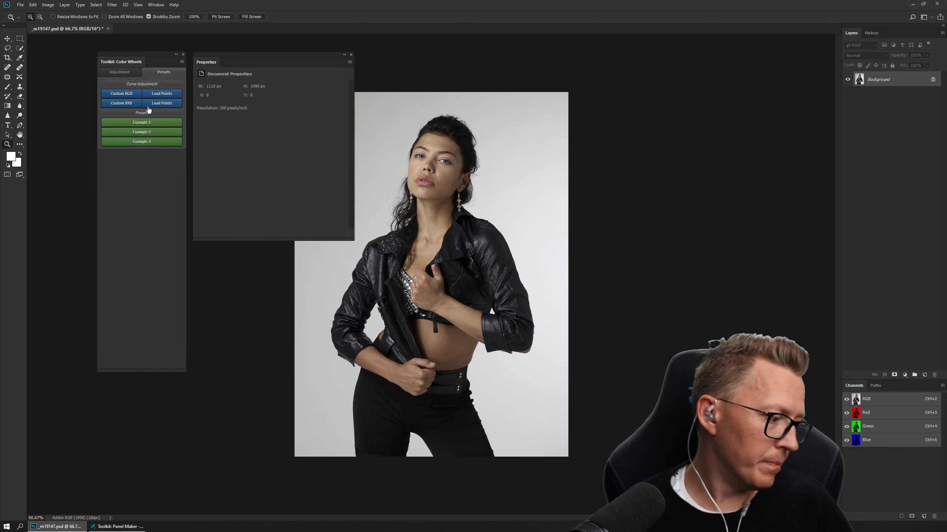
pyautogui.click(142, 122)
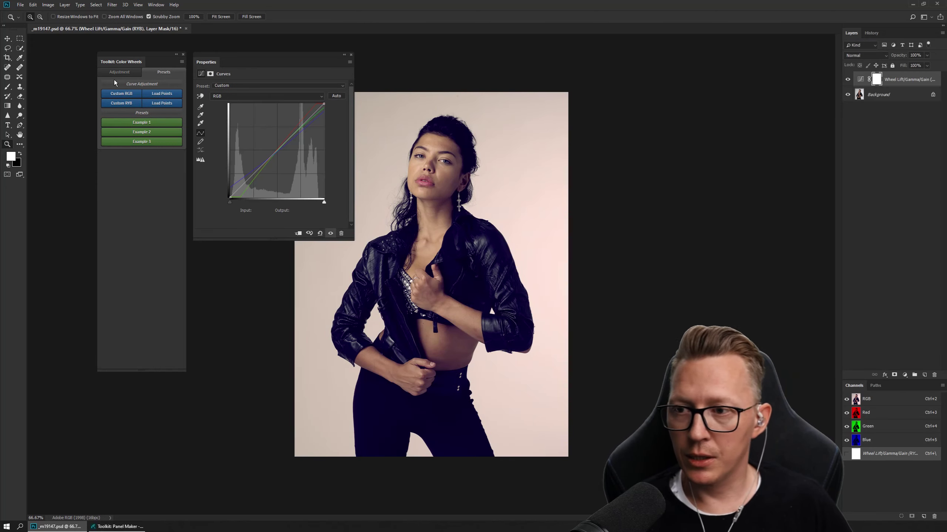
# Step: Inspect the wheel strength and the Gain, Gamma and Lift settings loaded by the Example 1 preset
pyautogui.click(124, 73)
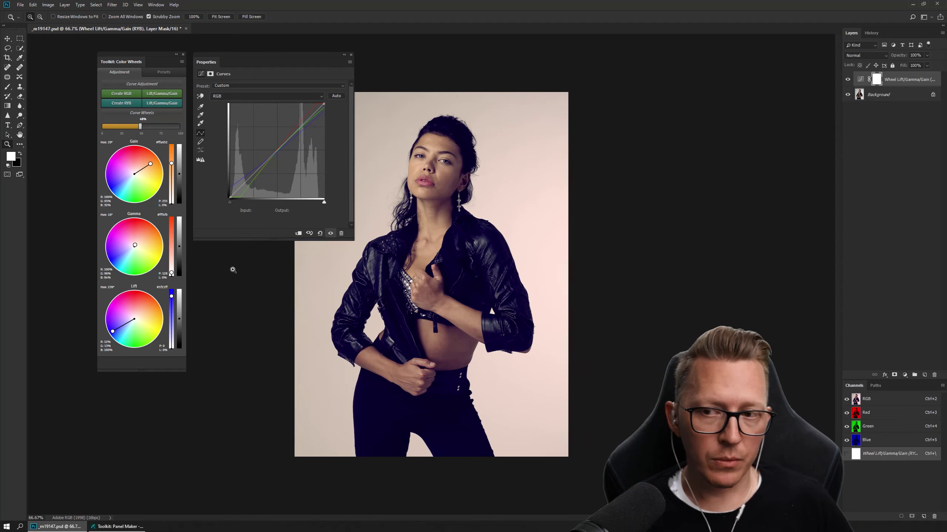
pyautogui.click(161, 74)
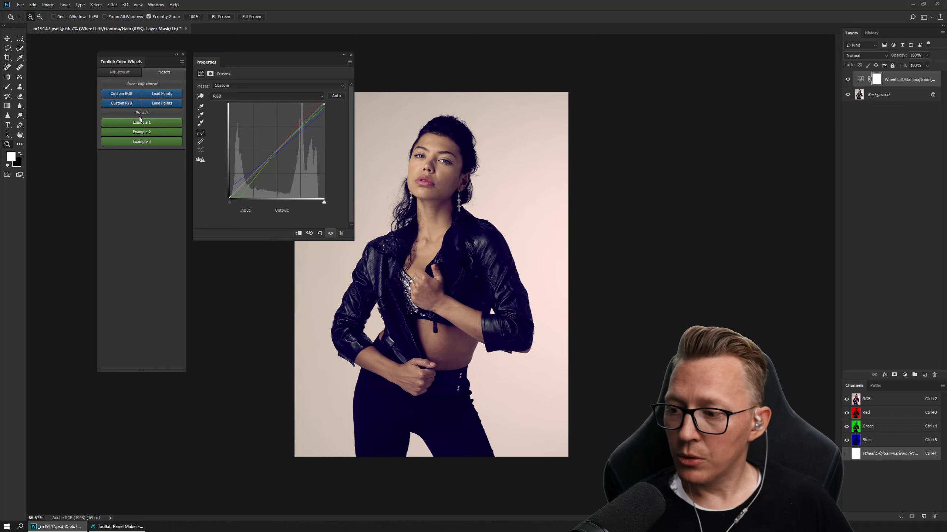
pyautogui.click(120, 73)
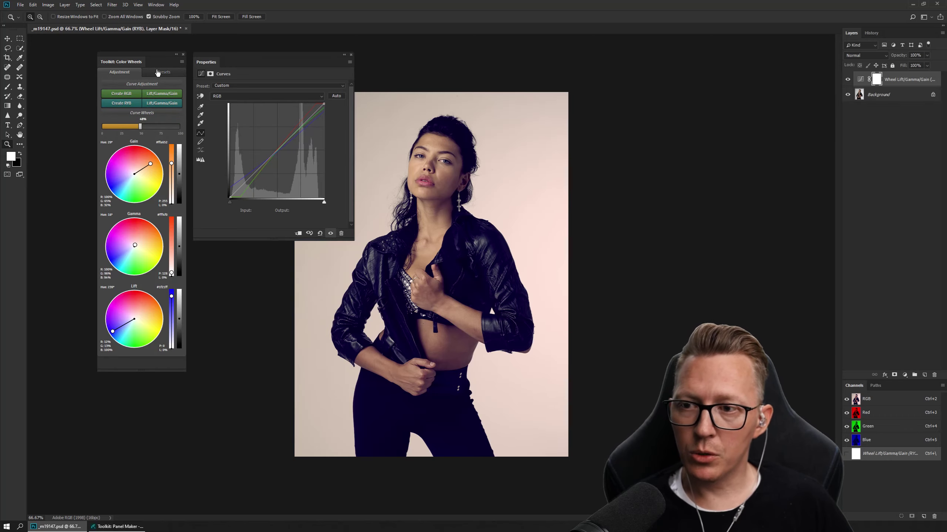